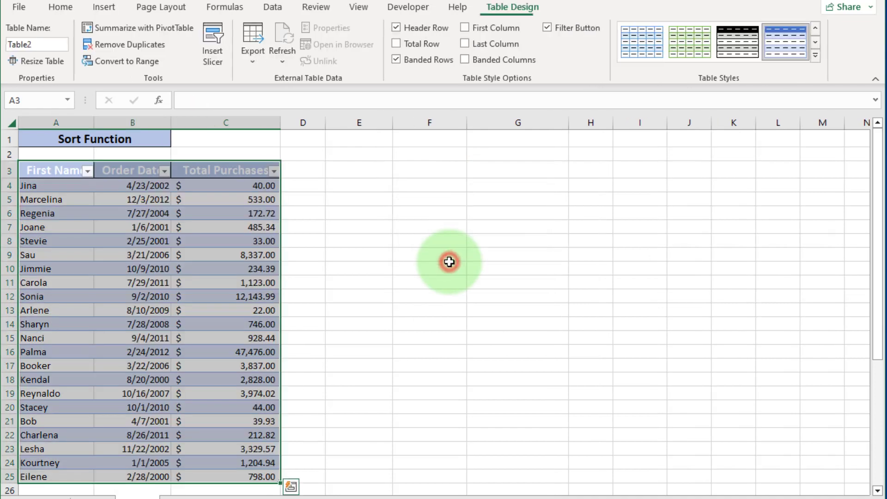
- Change the source table's style to the plain one without colored shading
left_click(253, 296)
left_click(815, 54)
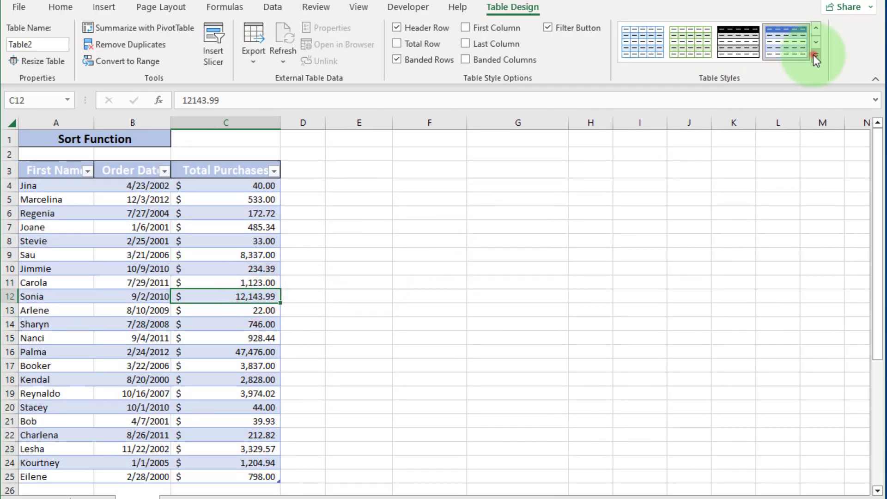
left_click(555, 59)
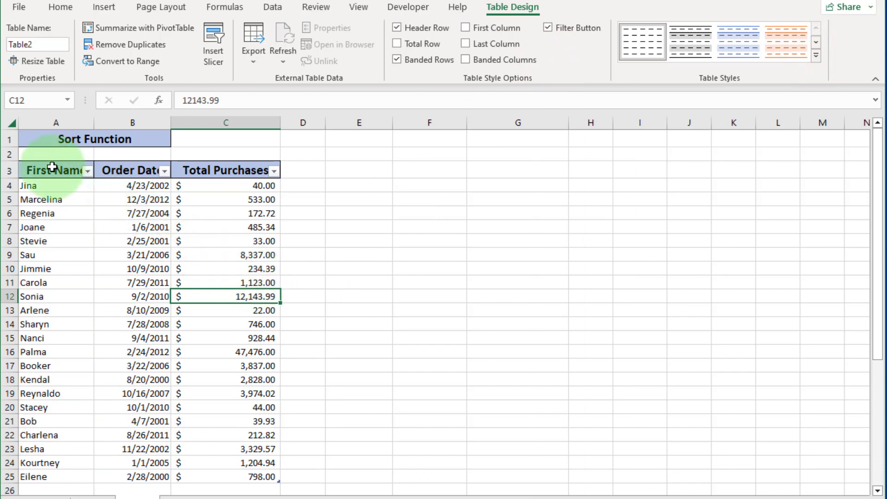
- Copy the table headers First Name, Order Date and Total Purchases from A3:C3 to E3:G3
left_click_drag(51, 170, 237, 170)
key("ctrl+c")
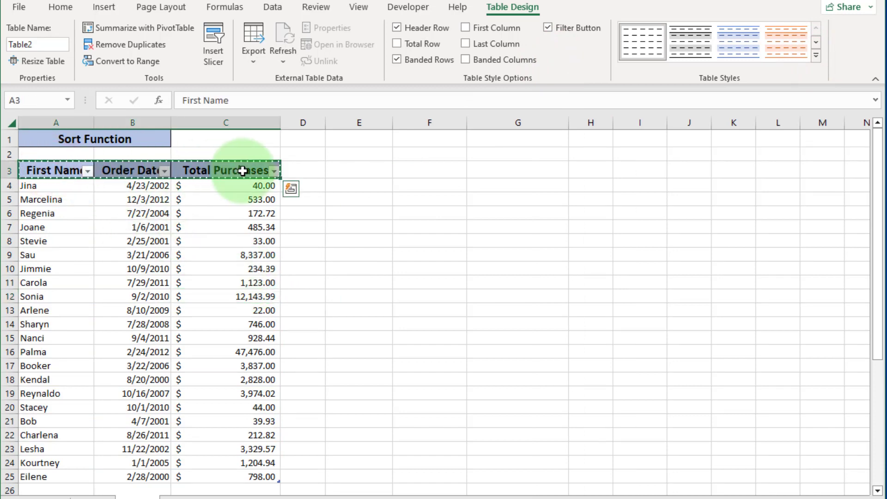
left_click(375, 170)
key("ctrl+v")
- Widen columns E and F slightly to give the copied First Name and Order Date headers more room
left_click_drag(393, 127, 400, 124)
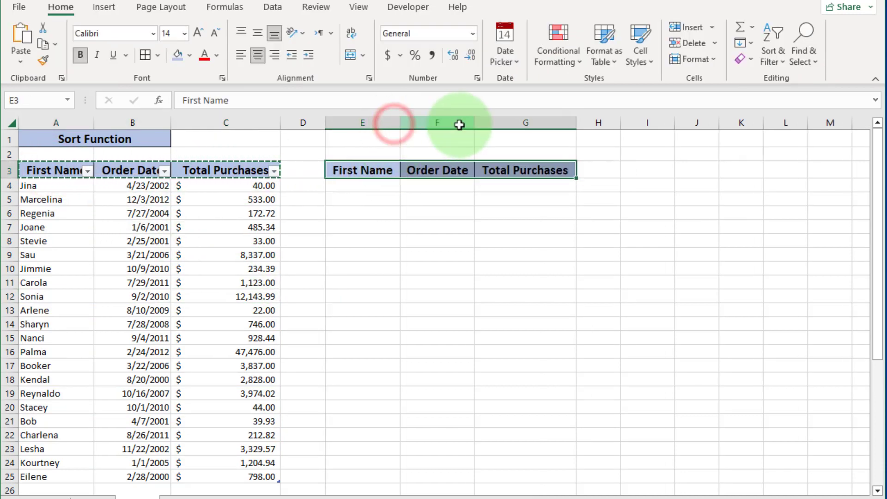
left_click_drag(475, 123, 478, 124)
left_click(529, 223)
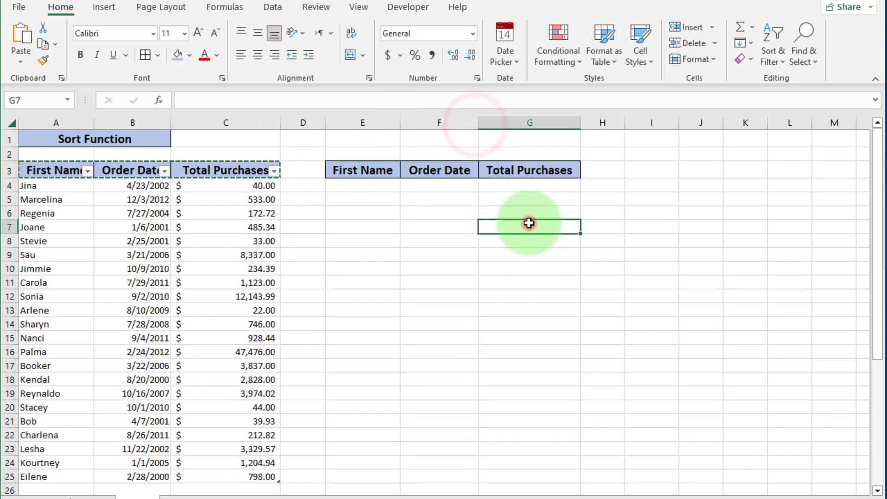
left_click(589, 201)
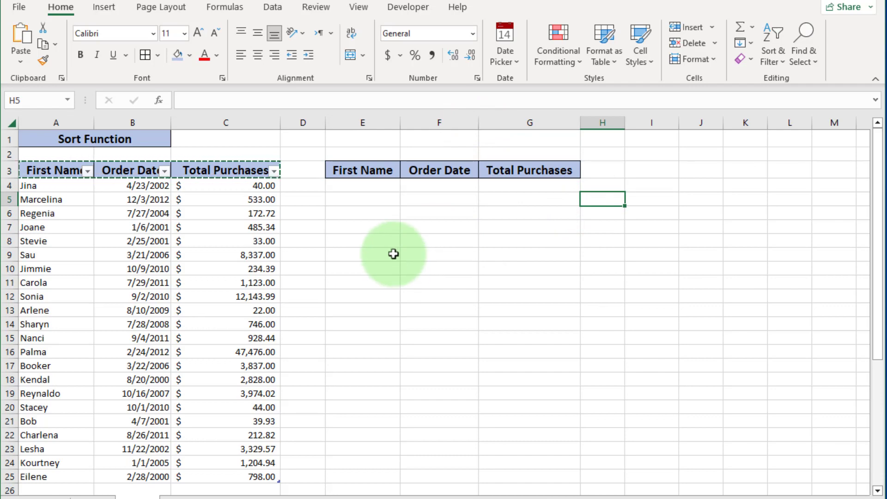
- Enter the formula =SORT(Table2) in cell E4, using the whole source table as the array
left_click(359, 185)
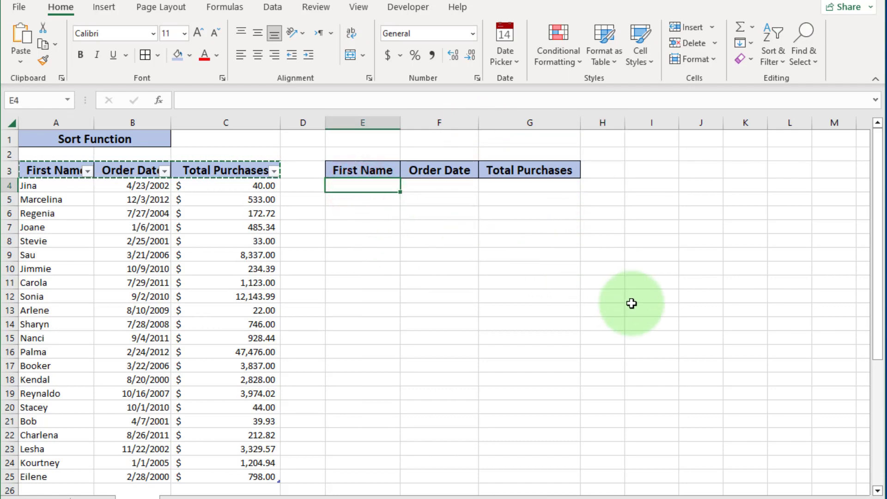
type("=so")
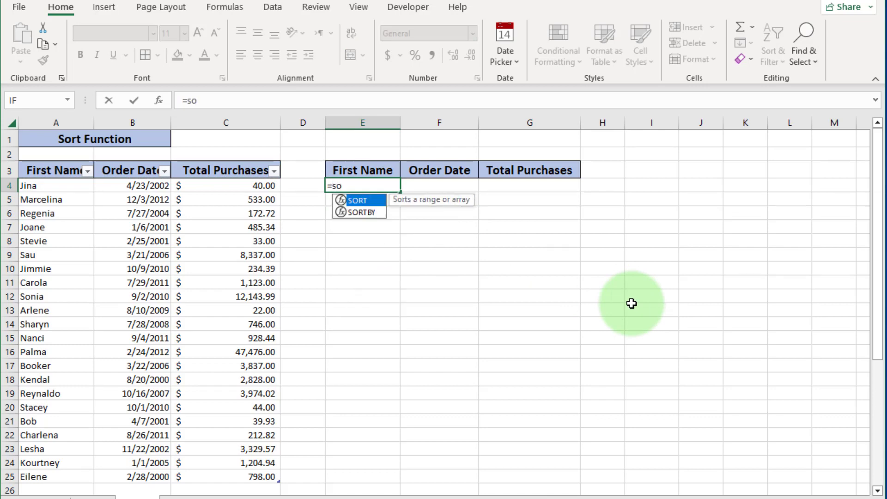
type("rt")
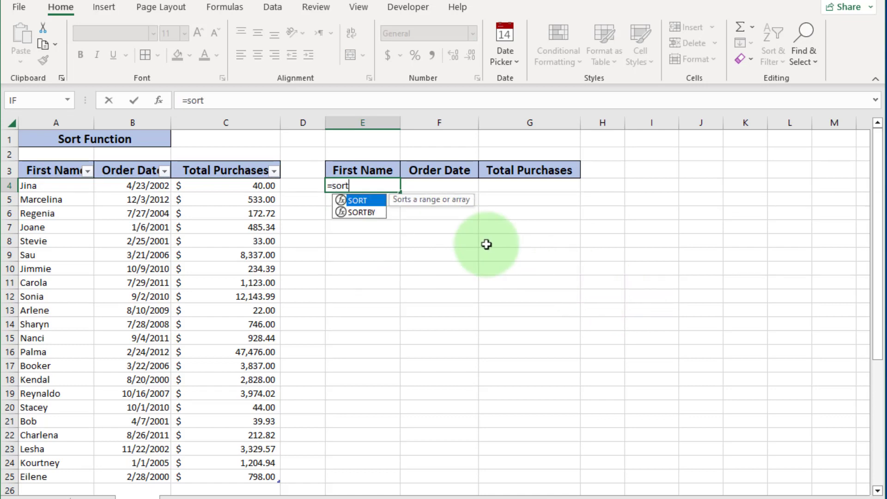
double_click(374, 199)
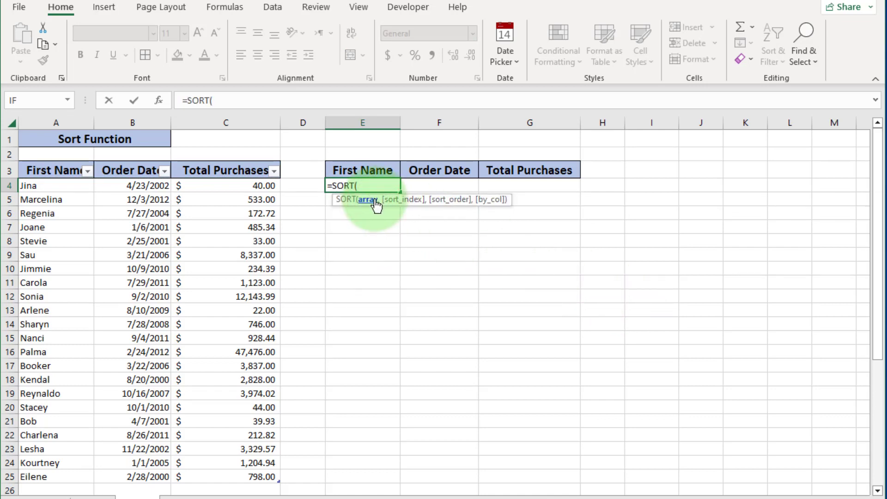
left_click(17, 159)
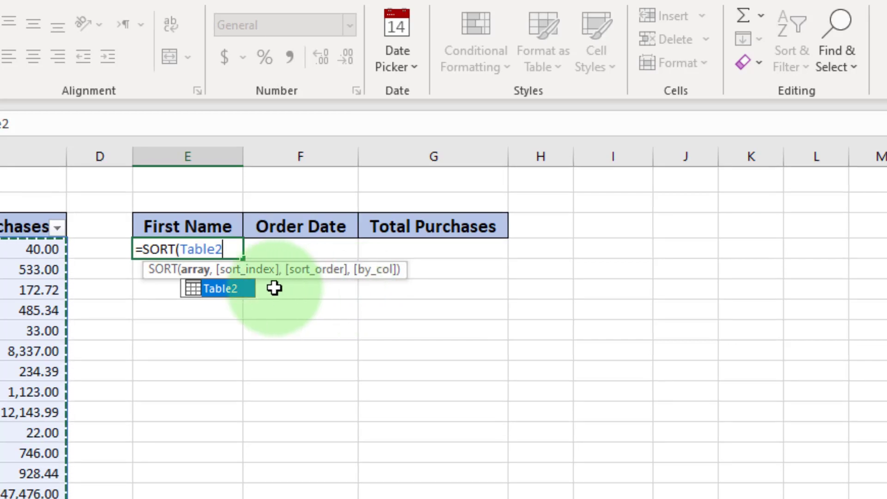
type(")")
key("Return")
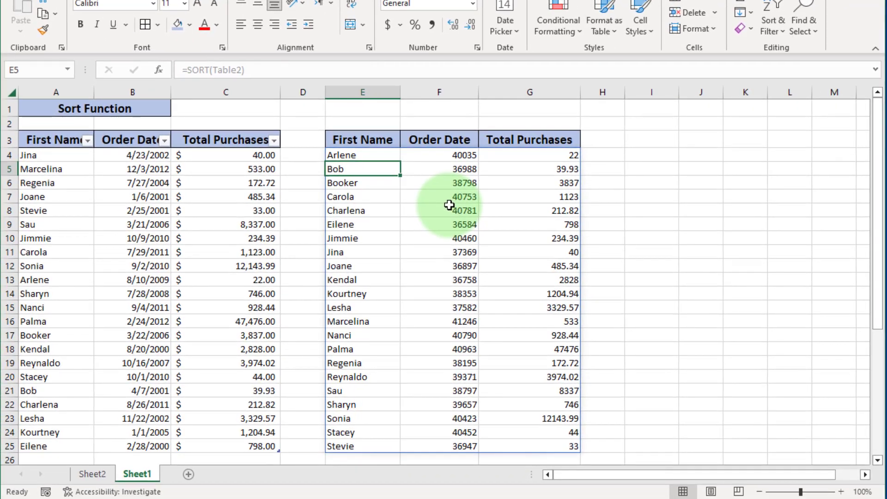
- Examine the first-name order in the sorted list and compare its Order Date and Total Purchases formats with the source table
left_click(348, 156)
left_click(352, 172)
left_click(352, 187)
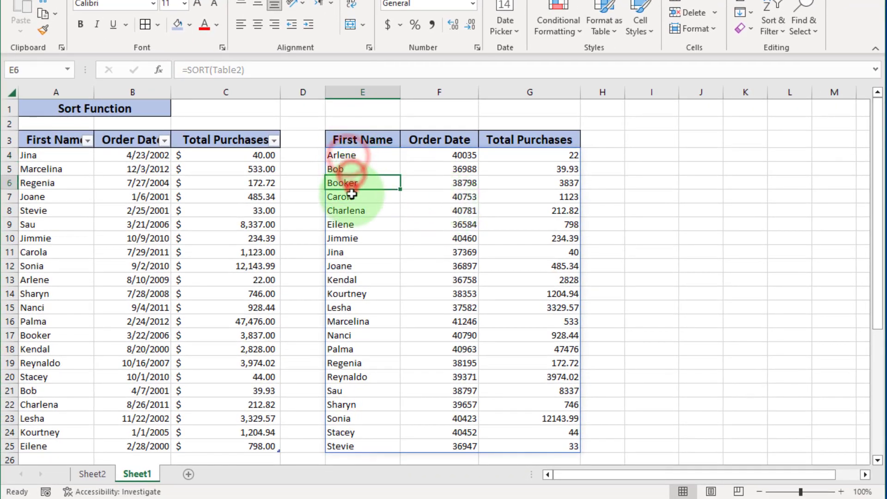
left_click(352, 202)
left_click(359, 227)
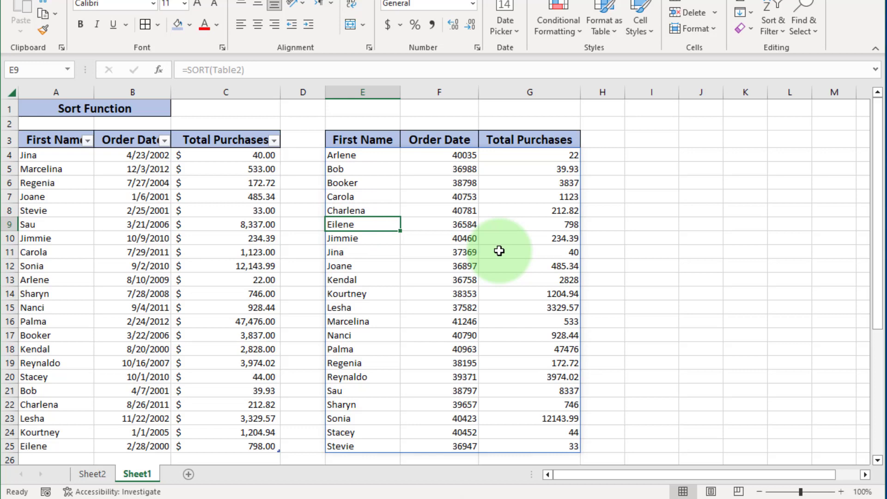
left_click_drag(458, 155, 458, 211)
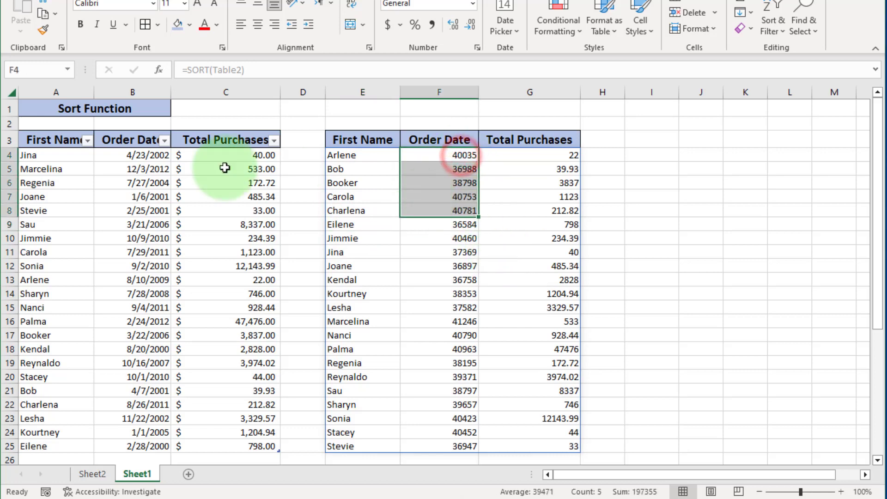
left_click_drag(155, 155, 161, 201)
left_click_drag(550, 155, 559, 218)
left_click_drag(223, 156, 249, 267)
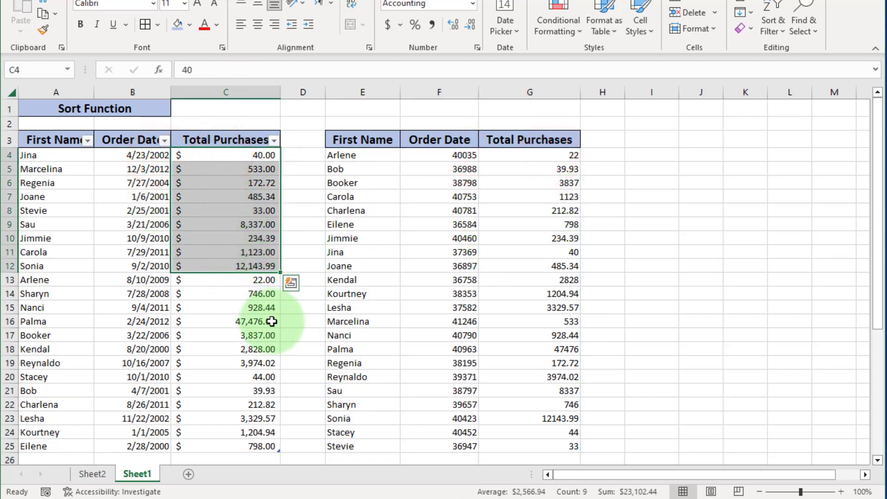
left_click(337, 333)
- Copy the date and accounting formats of B6:C6 onto the sorted results in F4:G25 with Format Painter
left_click_drag(129, 183, 209, 185)
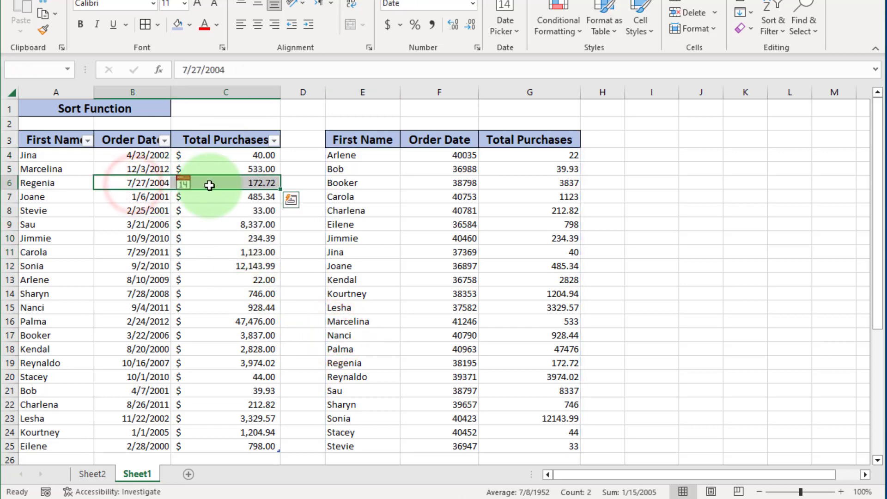
left_click(43, 29)
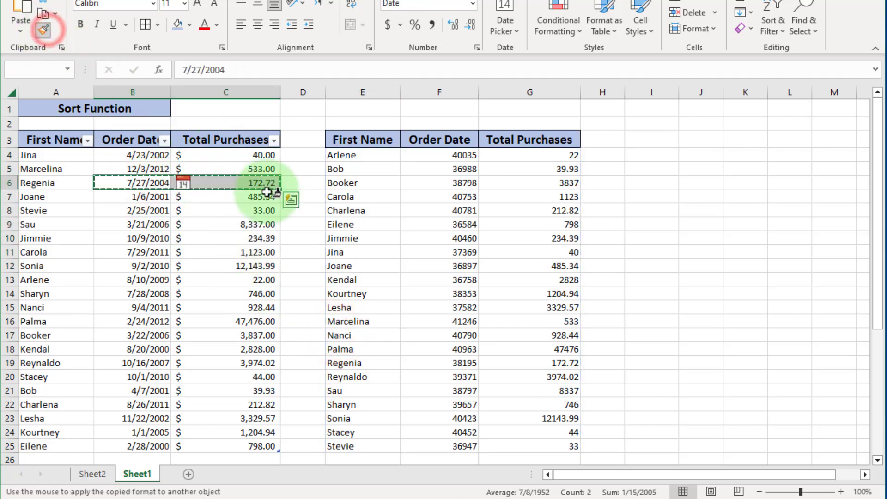
mouse_move(422, 155)
left_mouse_down()
mouse_move(465, 188)
mouse_move(563, 446)
left_mouse_up()
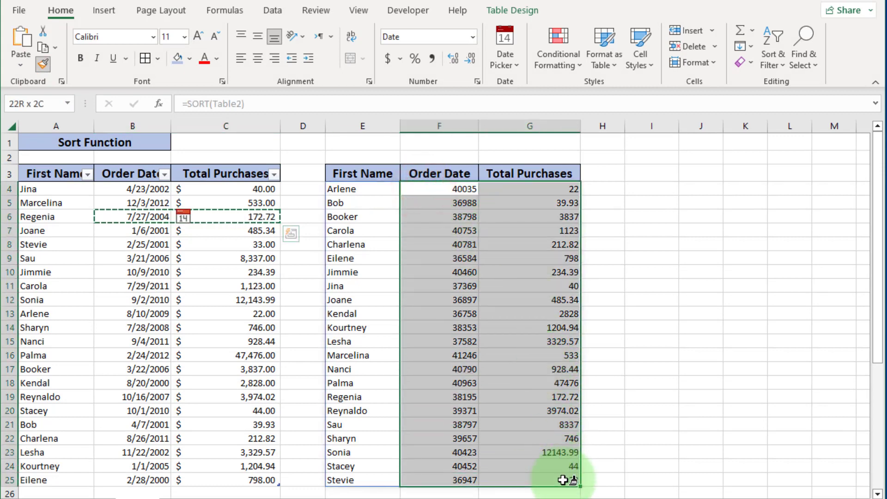
left_click_drag(563, 479, 564, 478)
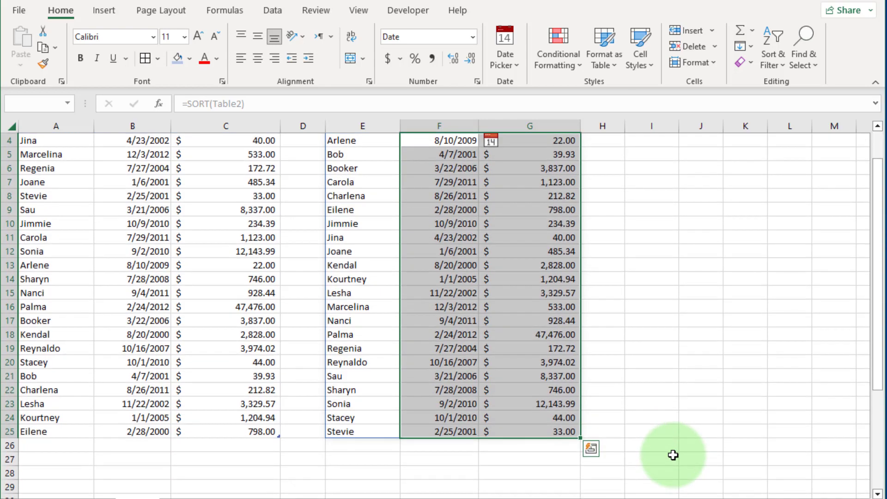
left_click(647, 466)
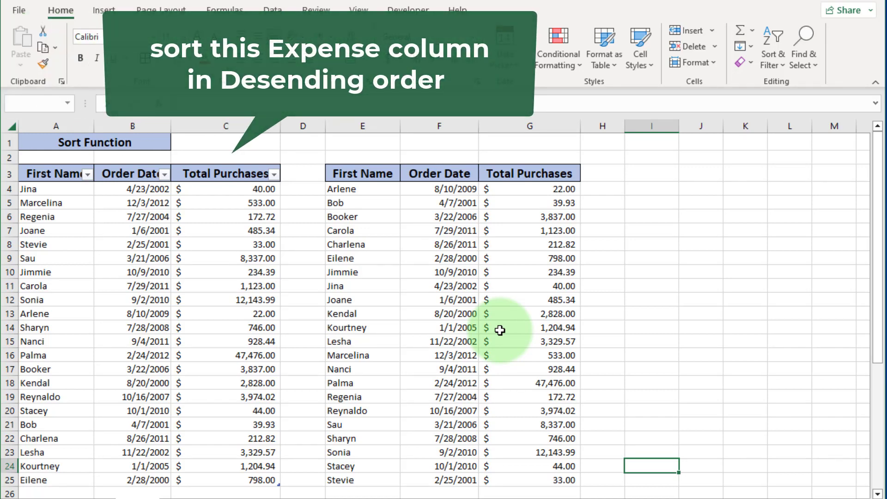
- Edit the formula in E4 to =SORT(Table2,3,-1) to sort by Total Purchases in descending order
left_click(369, 197)
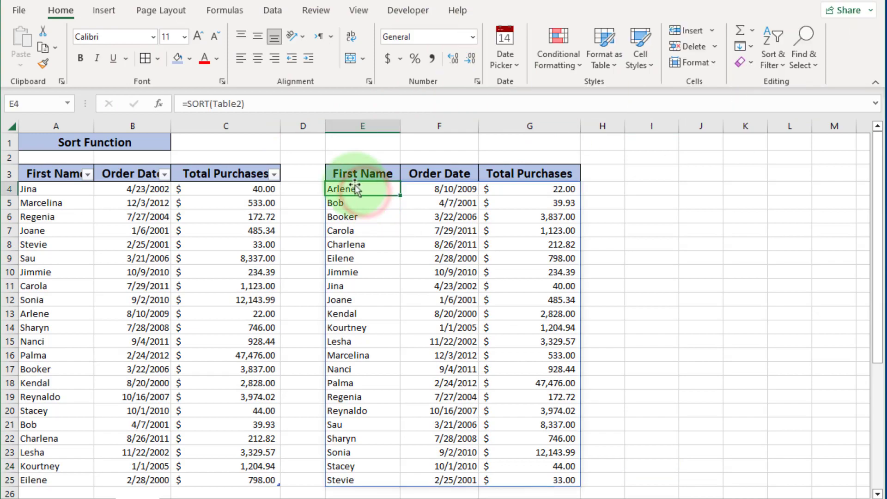
left_click(240, 102)
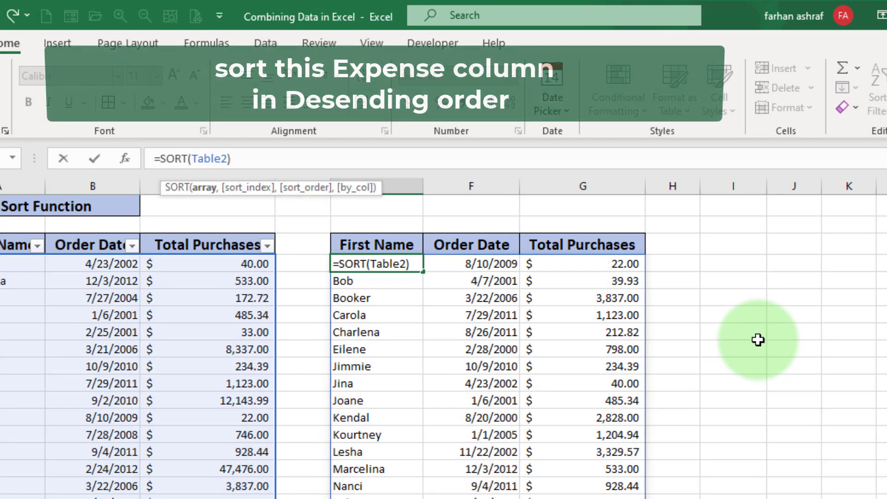
type(",")
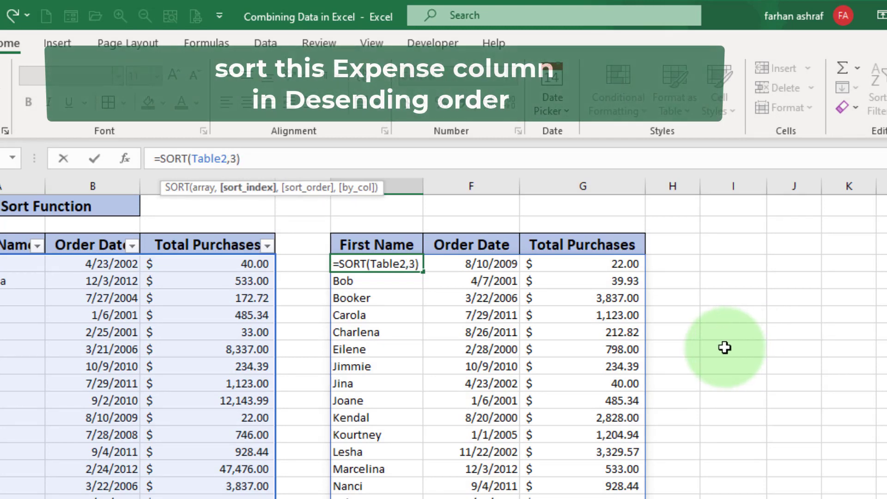
type("3,")
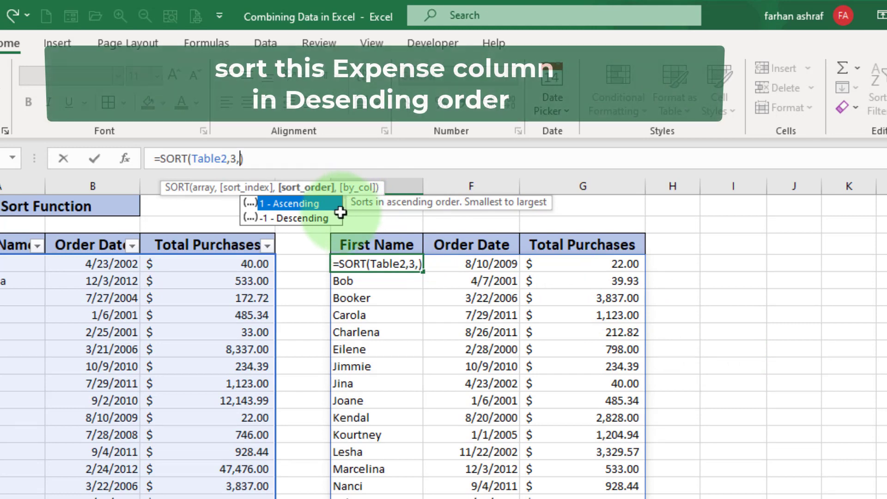
type("-1")
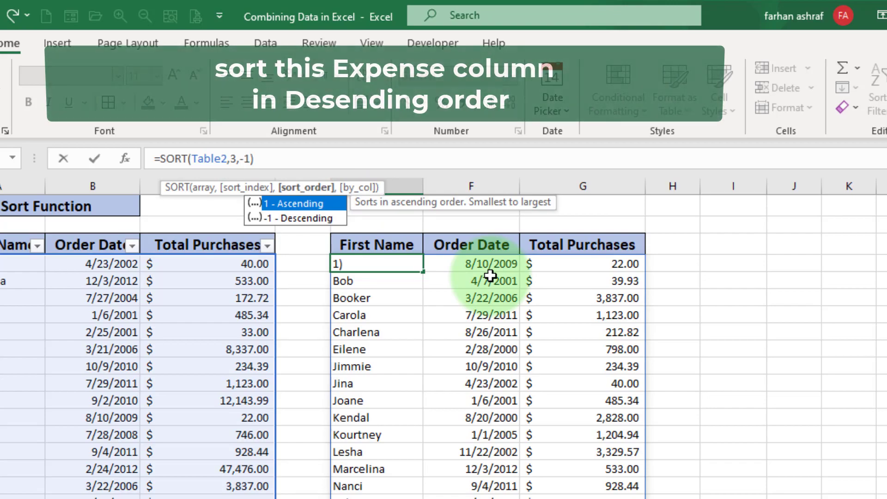
key("Return")
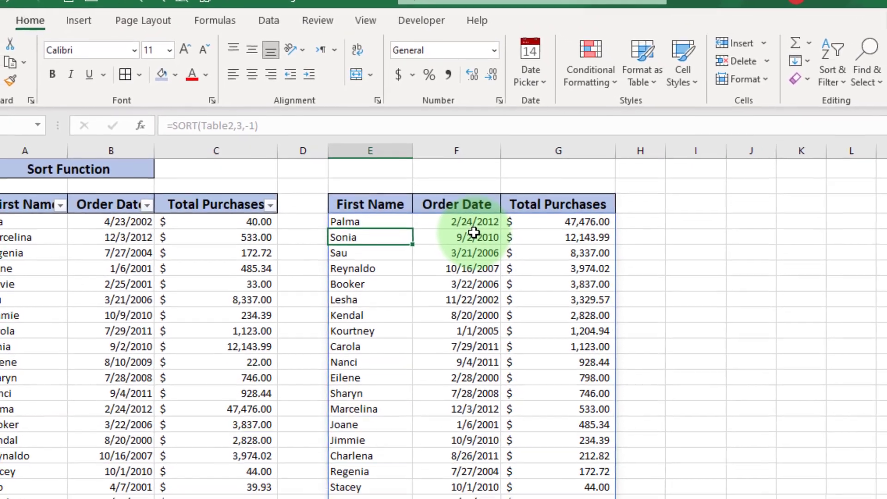
left_click(670, 286)
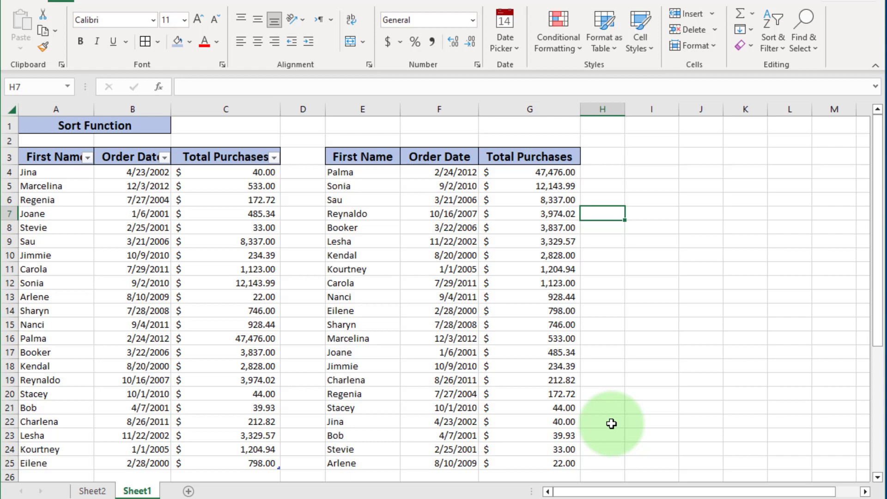
- Add a record in row 26 of the source table with a first name, order date 11/7/2022 and total purchases 50000
scroll(612, 424, "down", 1)
left_click(52, 439)
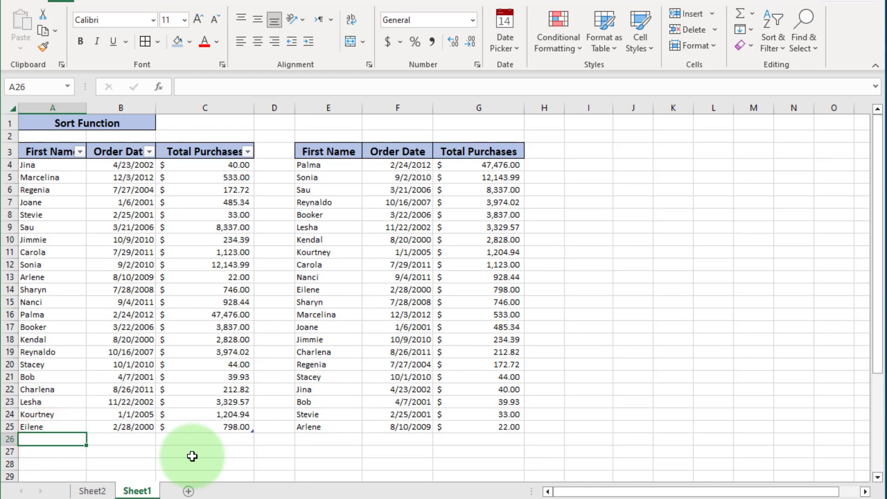
type("kim")
key("Tab")
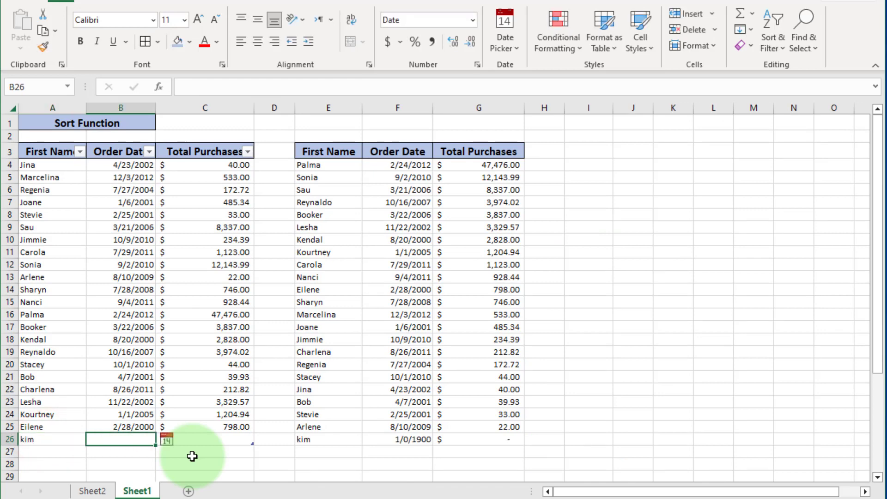
left_click(167, 439)
left_click(321, 416)
left_click(213, 479)
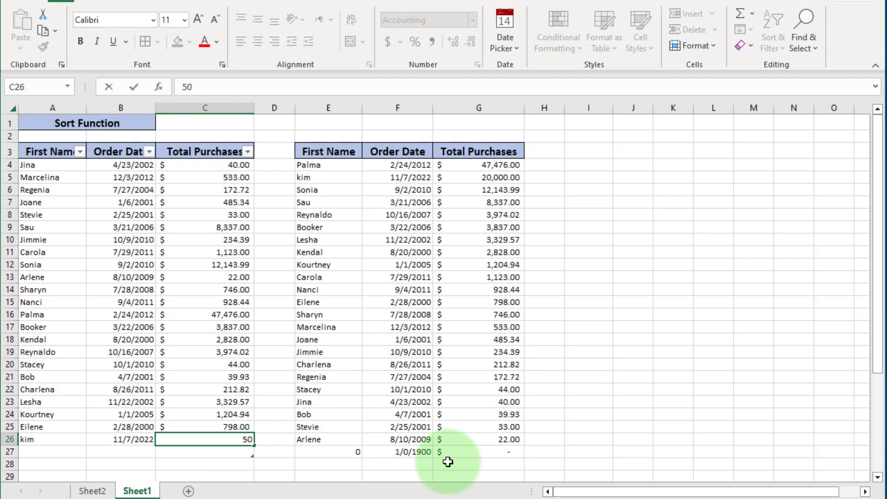
type("0000")
left_click(294, 441)
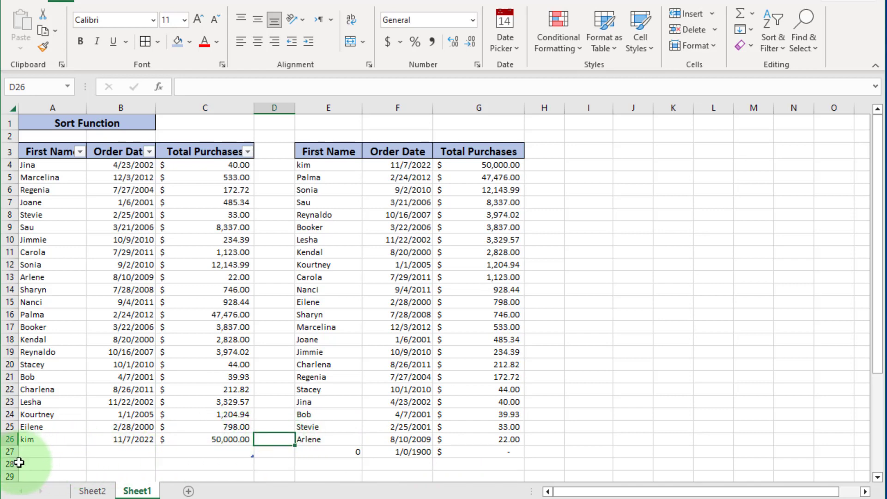
- Compare the new record in row 26 of the source table with the first row of the sorted list
left_click_drag(42, 439, 233, 439)
left_click_drag(320, 165, 476, 165)
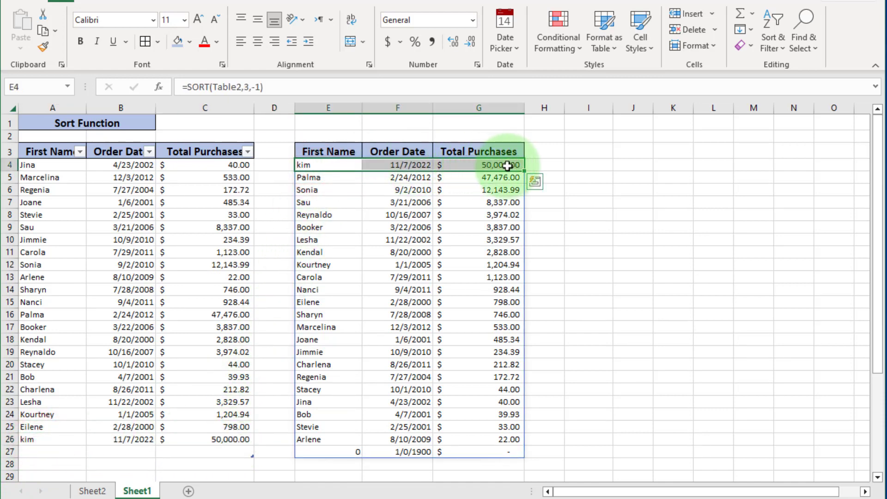
left_click(550, 166)
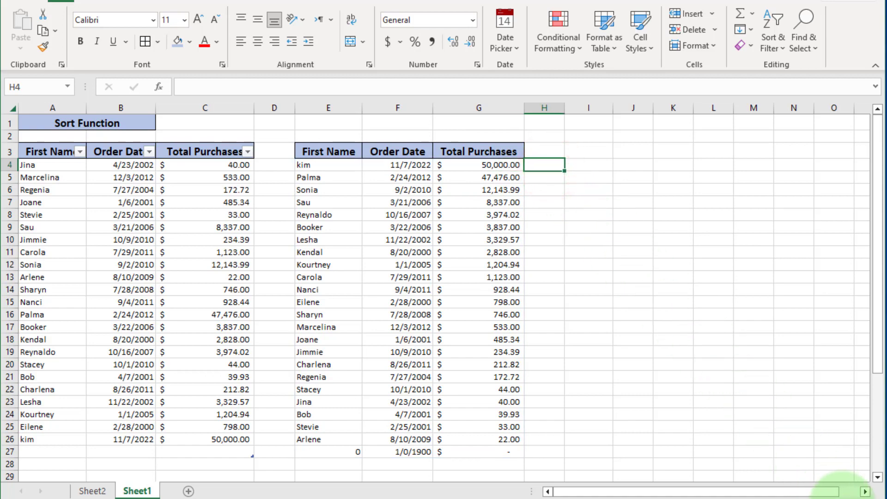
left_click(844, 496)
left_click(843, 496)
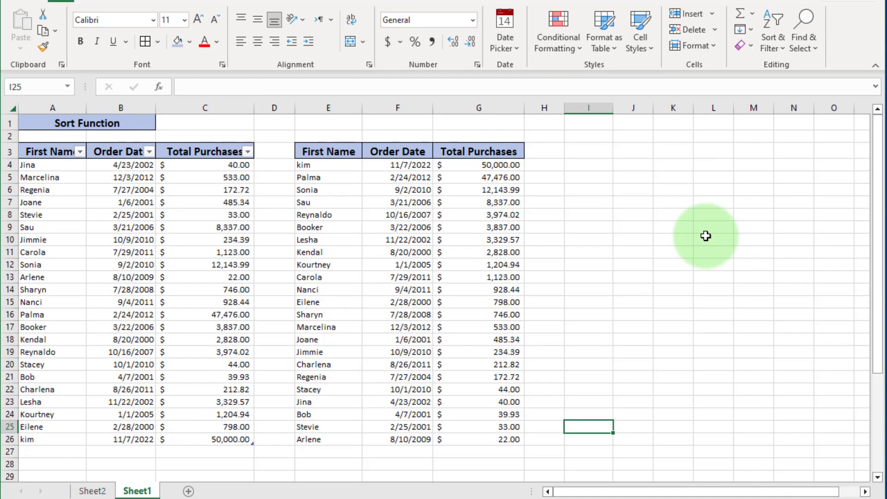
- Review the First Name and Total Purchases columns of the sorted list in E4:G26
left_click_drag(346, 165, 344, 289)
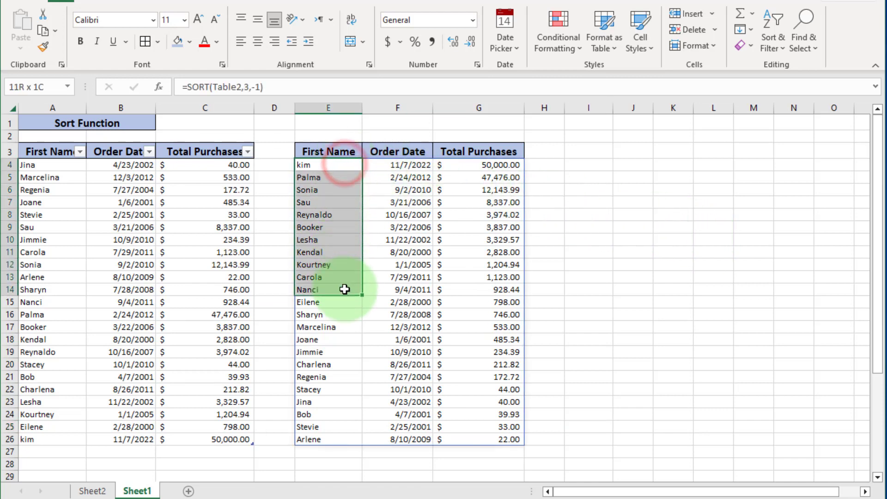
left_click_drag(489, 166, 493, 276)
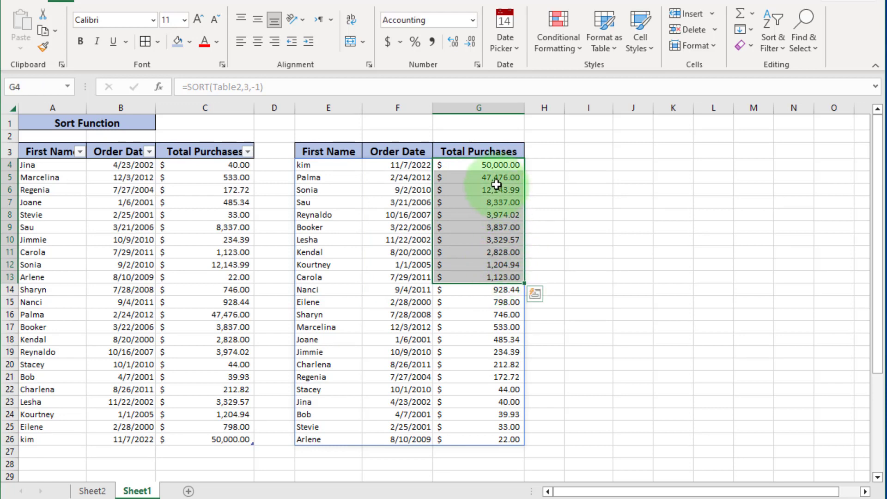
- Enter =SORTBY(Table2[First Name],Table2[Total Purchases],-1) in I3 to list first names by descending Total Purchases
left_click(590, 152)
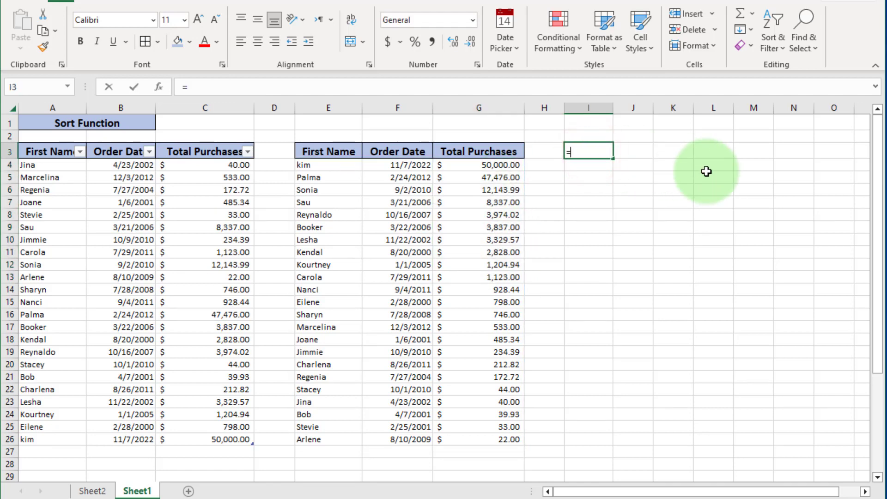
type("=sort")
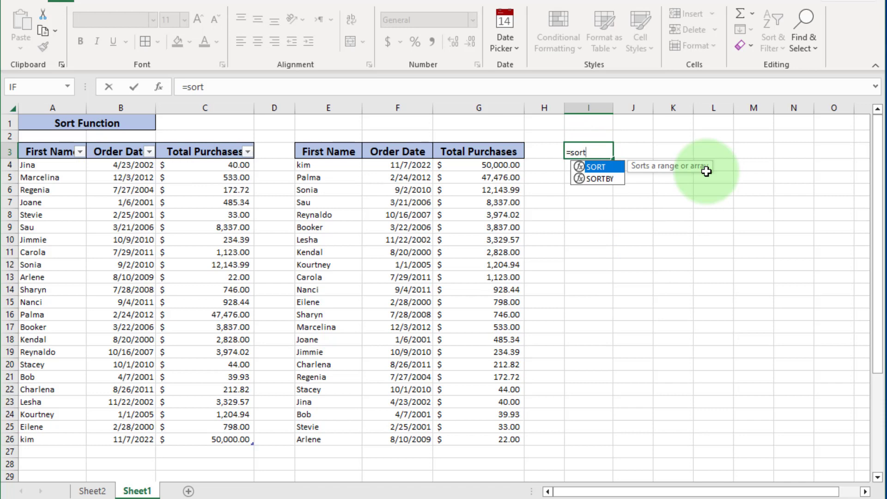
left_click(612, 178)
double_click(612, 178)
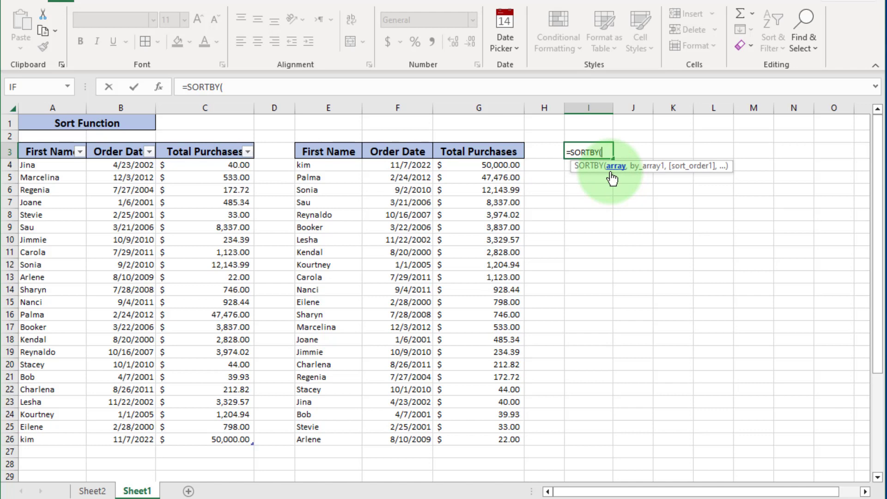
left_click(51, 141)
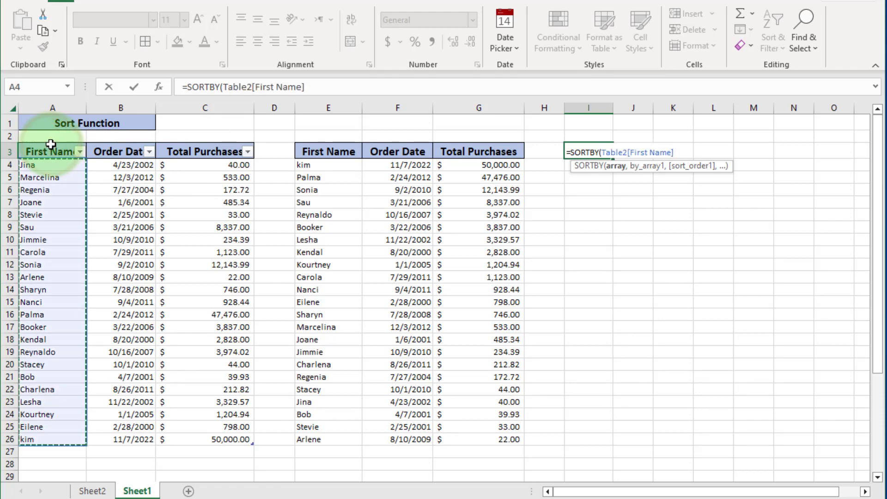
type(",")
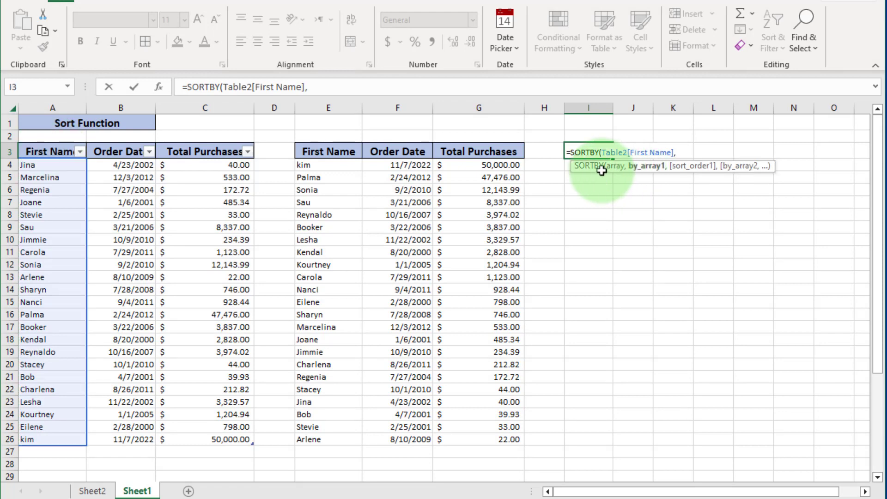
left_click(203, 141)
type(",")
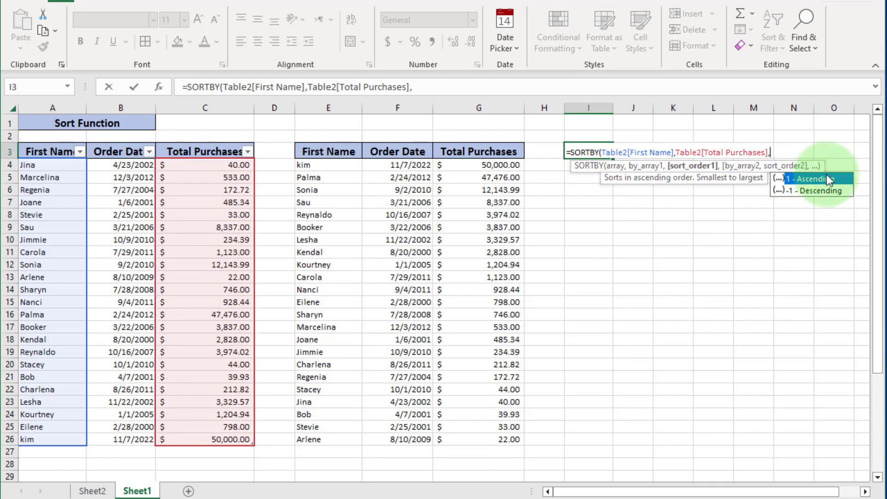
double_click(809, 191)
left_click(809, 190)
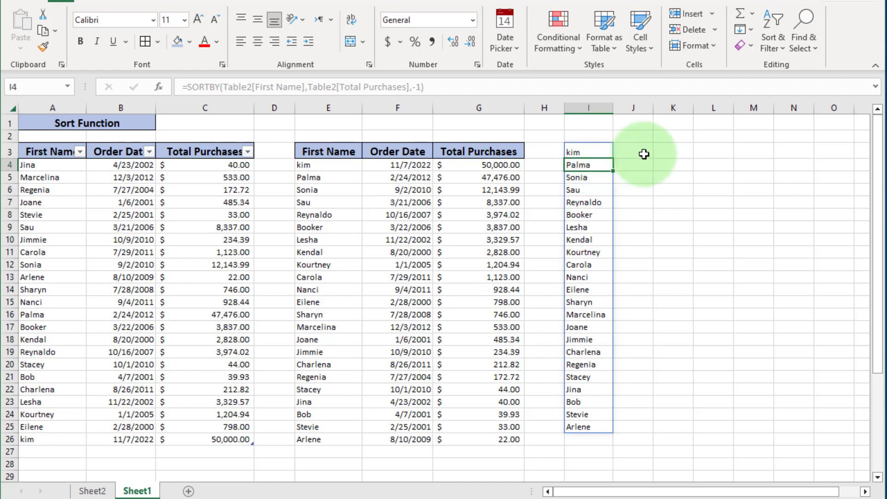
- Widen column I slightly around the list of sorted first names
left_click(622, 158)
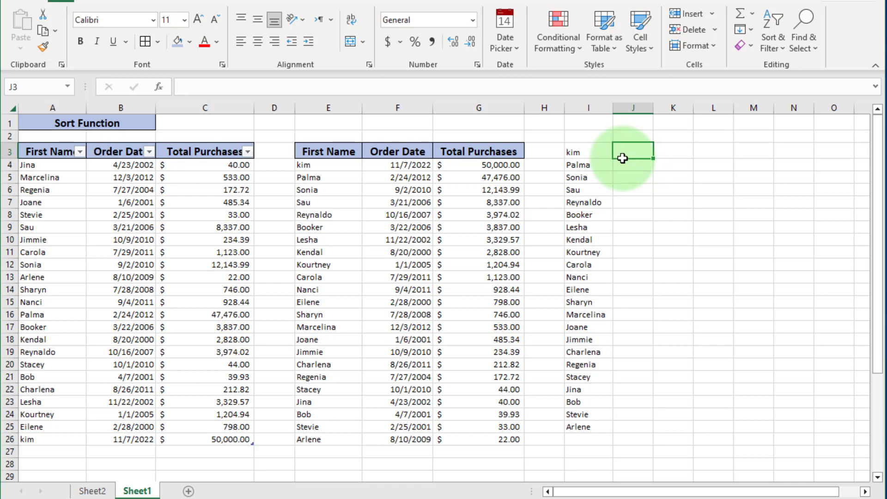
left_click_drag(613, 108, 624, 108)
- Compare the SORTBY names in I3:I25 with the First Name column of the SORT results
left_click(591, 152)
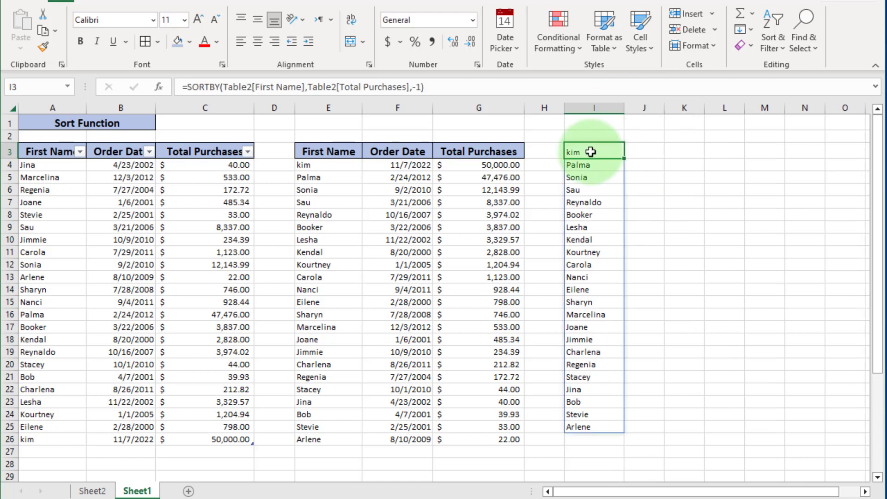
left_click_drag(591, 152, 617, 428)
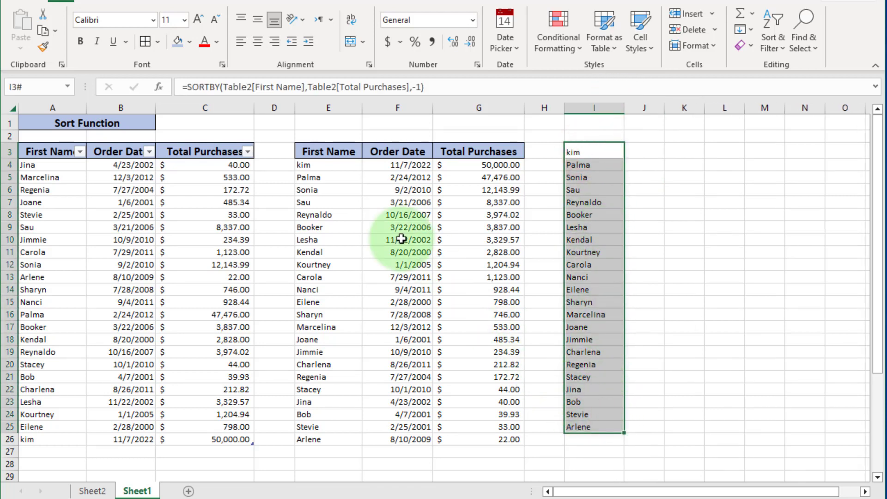
left_click_drag(326, 166, 351, 353)
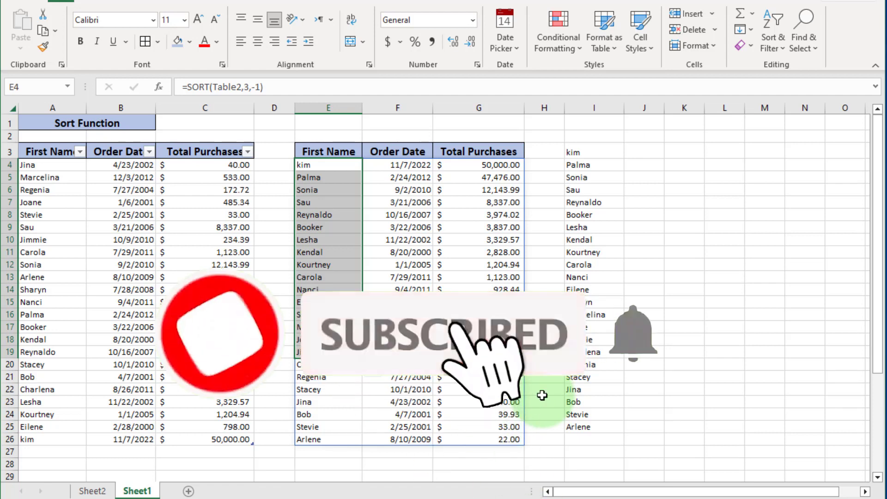
left_click(679, 303)
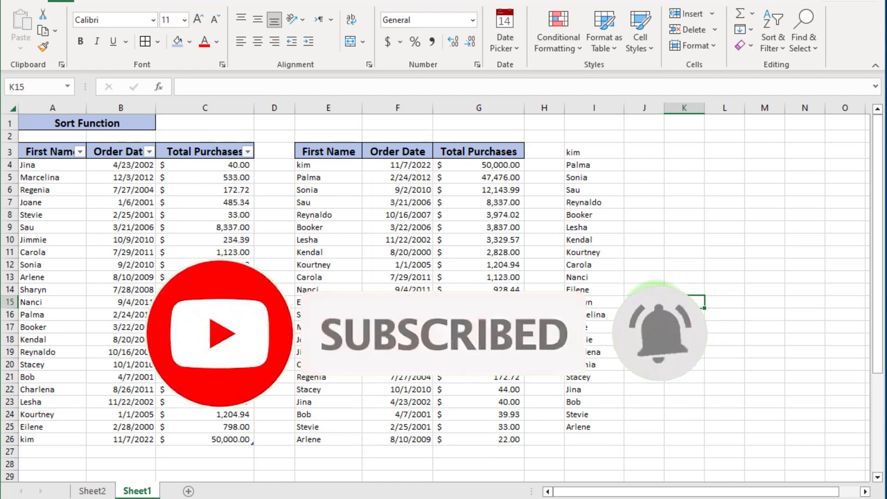